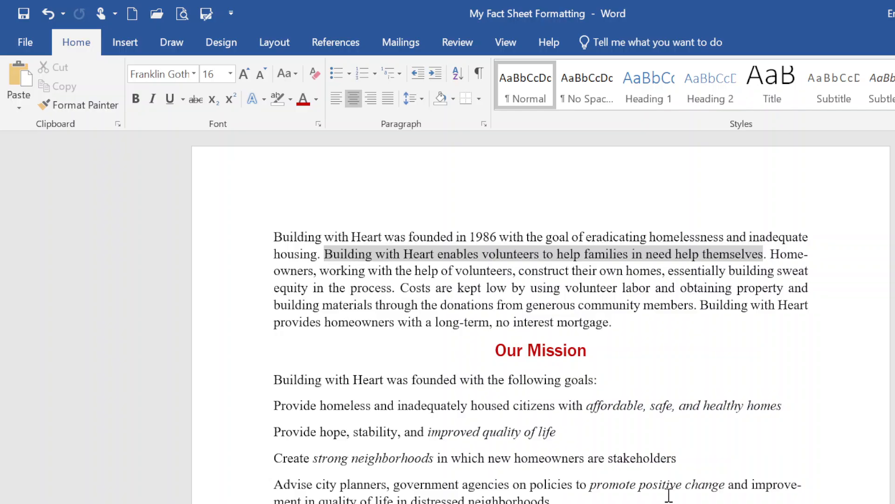
- Show formatting marks and increase the left indent of the acceptable-items list, from Appliances through Plumbing, by one level
scroll(669, 489, "down", 15)
scroll(683, 493, "down", 5)
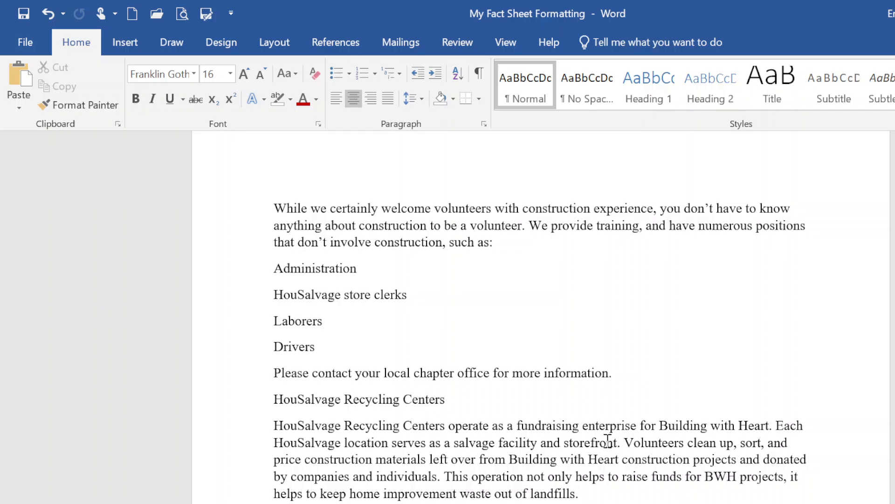
scroll(602, 436, "down", 7)
scroll(593, 431, "down", 1)
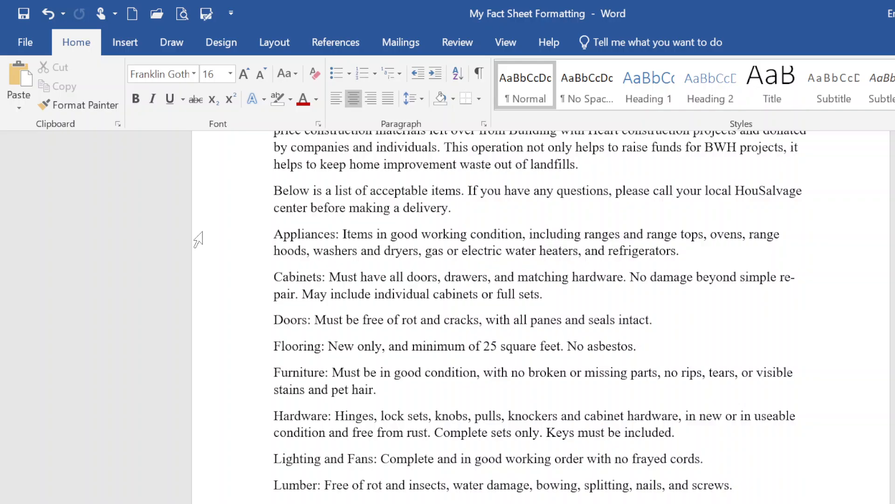
left_click_drag(204, 238, 204, 501)
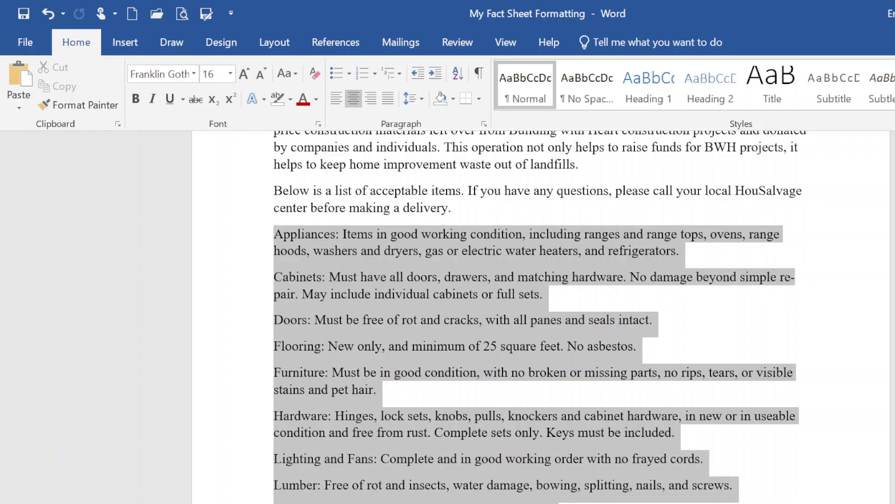
left_click_drag(204, 500, 205, 502)
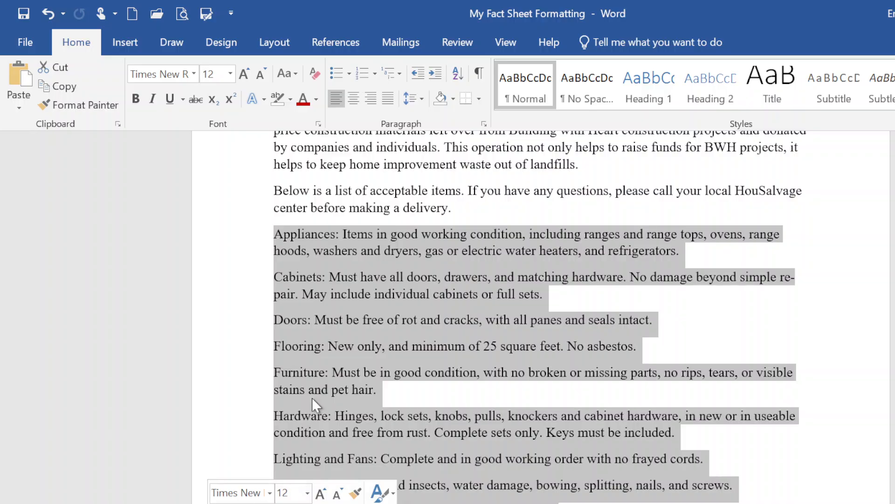
left_click(479, 74)
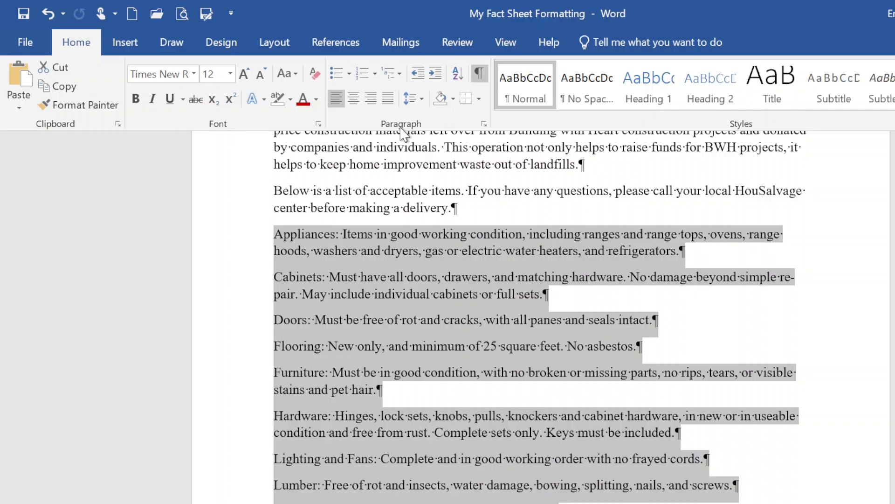
left_click(436, 75)
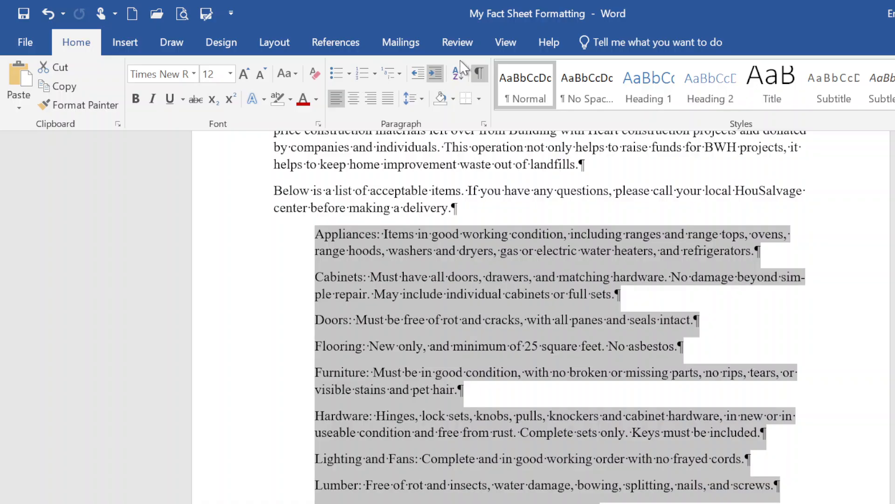
- Display the ruler and set the right indent of the selected acceptable-items list to the 6-inch mark
left_click(509, 43)
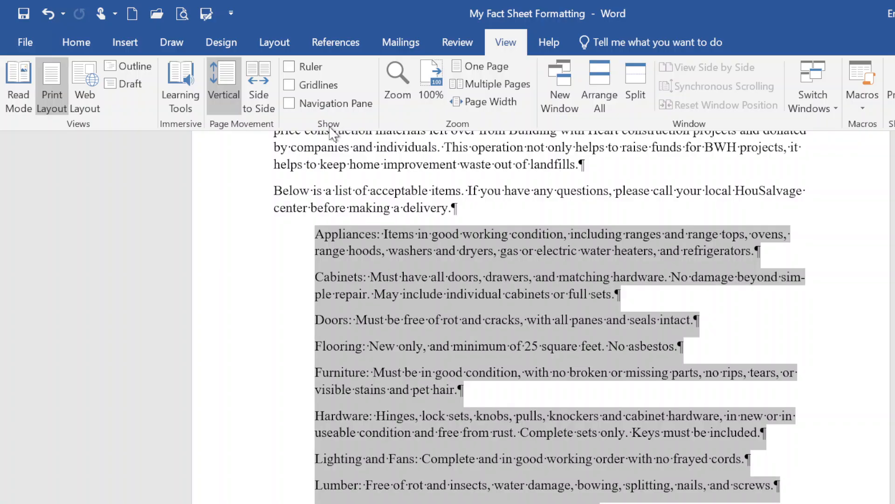
left_click(291, 68)
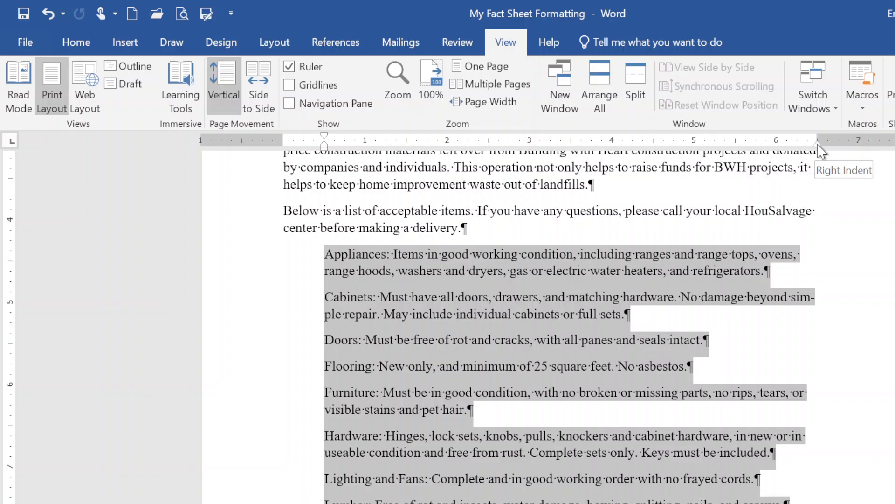
left_click_drag(820, 150, 778, 152)
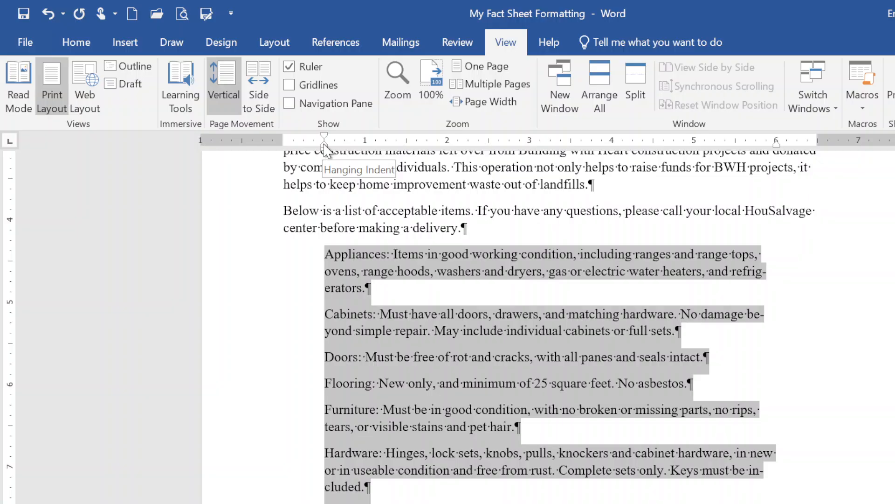
- Set the hanging indent of the acceptable-items list to the 2-inch mark, keeping the first-line indent in place, and deselect the list
left_click_drag(324, 145, 448, 149)
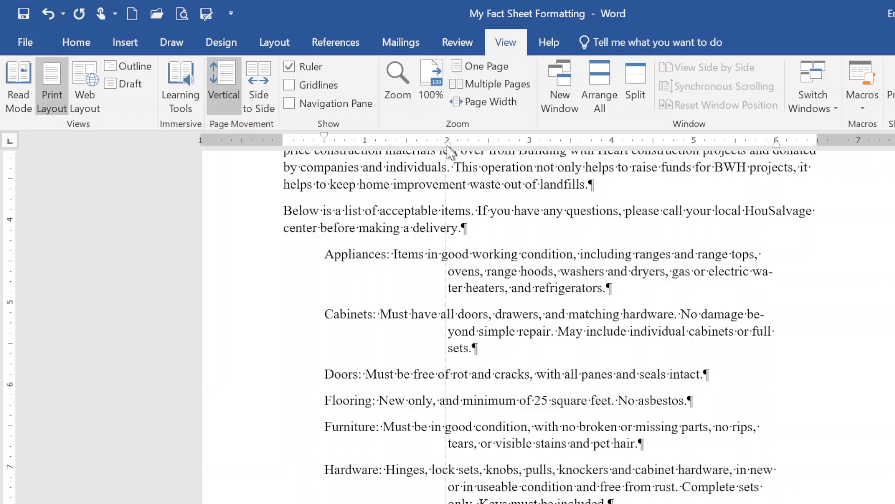
left_click_drag(448, 150, 448, 150)
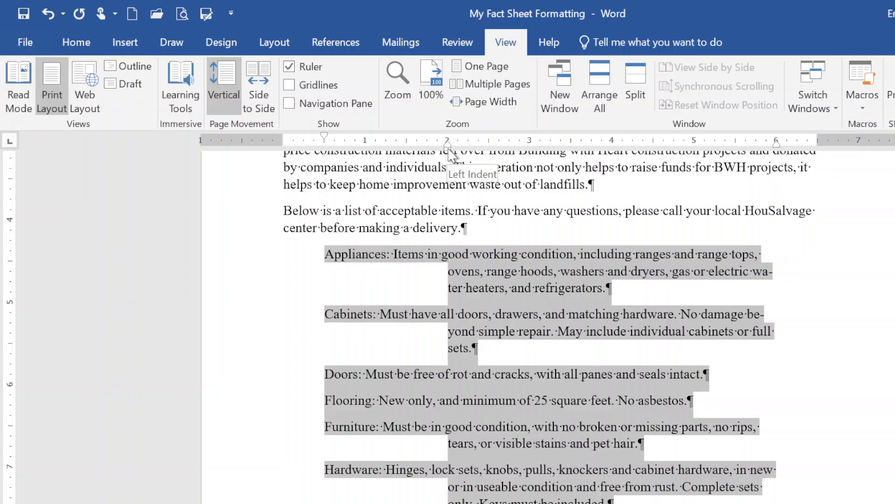
key("Left")
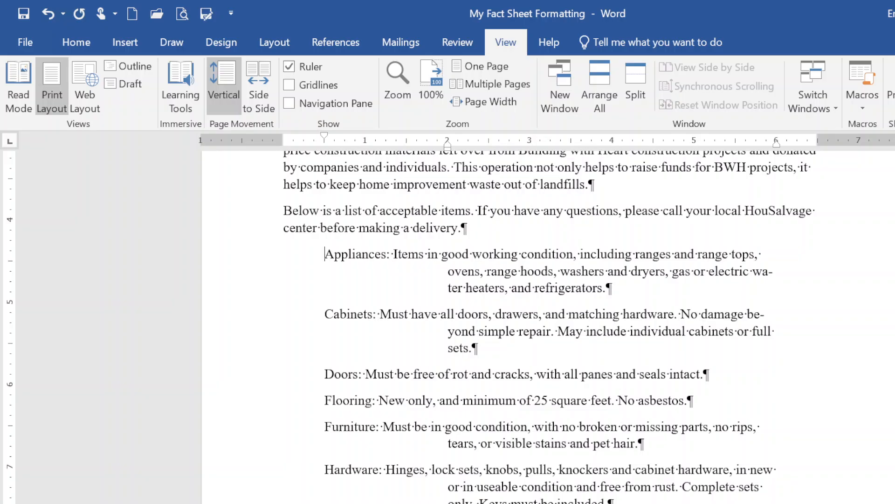
- Replace the colon and space after "Appliances" with a tab
scroll(510, 326, "up", 1)
scroll(513, 326, "up", 1)
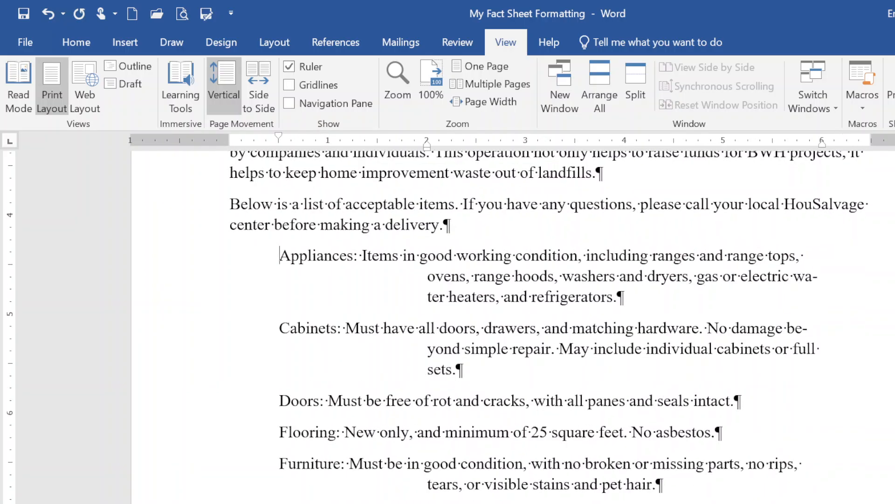
scroll(513, 327, "up", 2)
scroll(513, 327, "up", 1)
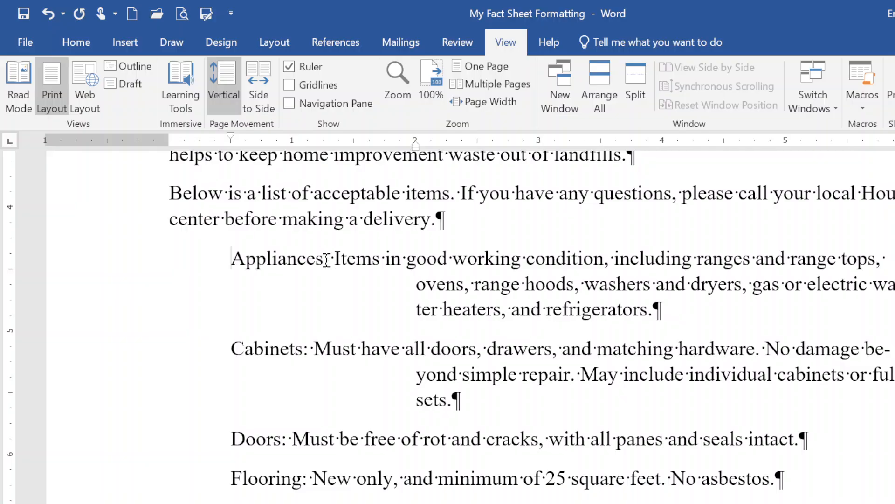
left_click_drag(326, 259, 336, 260)
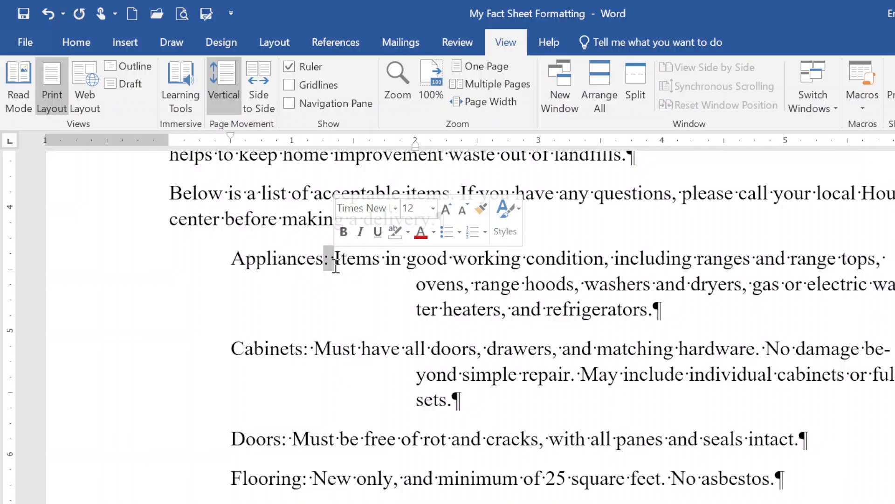
key("Tab")
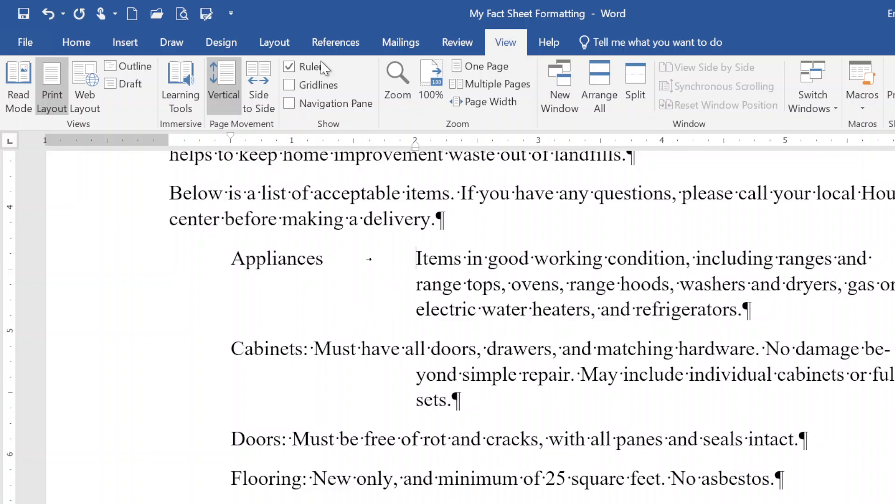
- Hide the formatting marks to check the layout of the Appliances entry, and show them again
left_click(76, 42)
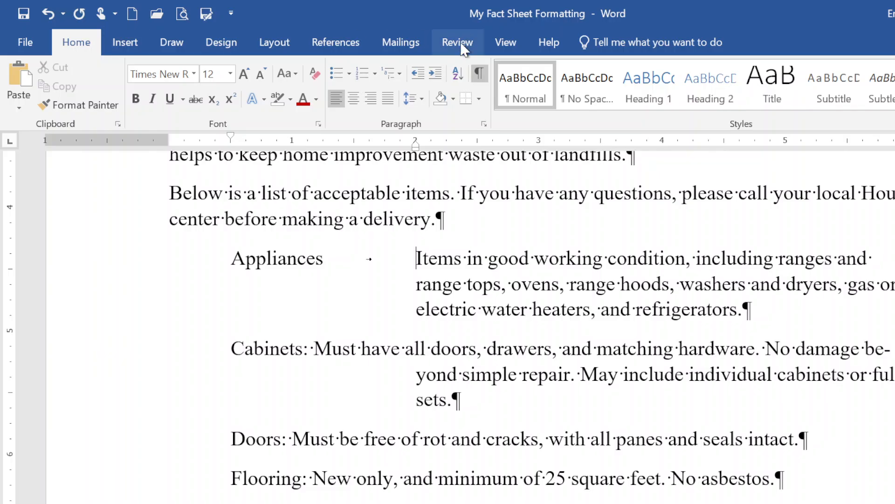
left_click(481, 74)
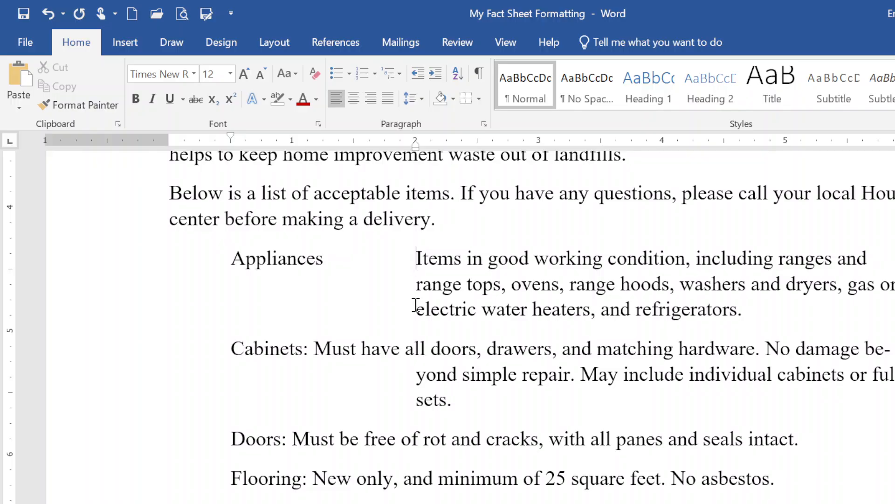
left_click(480, 74)
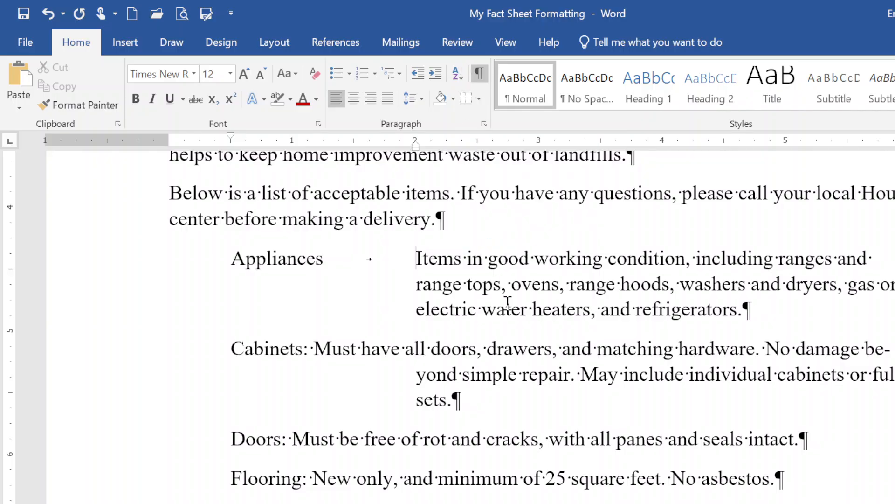
- Replace the colon and space after "Cabinets", "Doors", "Flooring" and "Furniture" with a tab in each entry
scroll(507, 301, "down", 1)
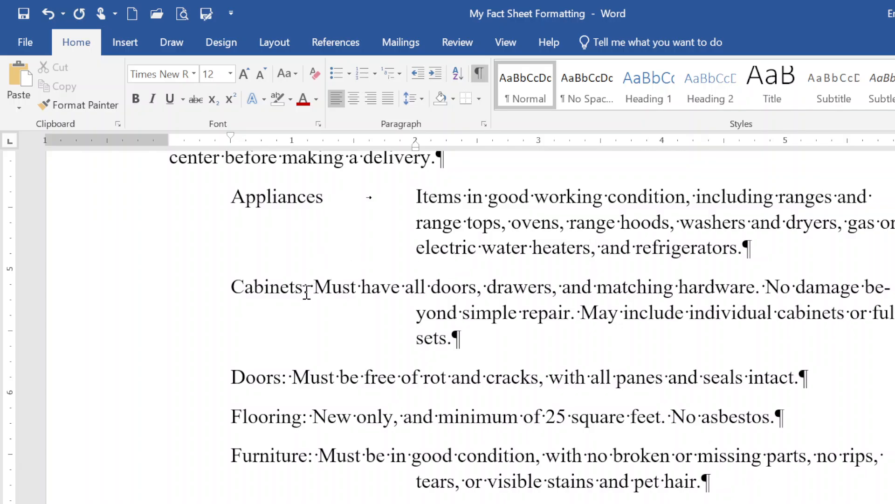
left_click_drag(304, 292, 317, 292)
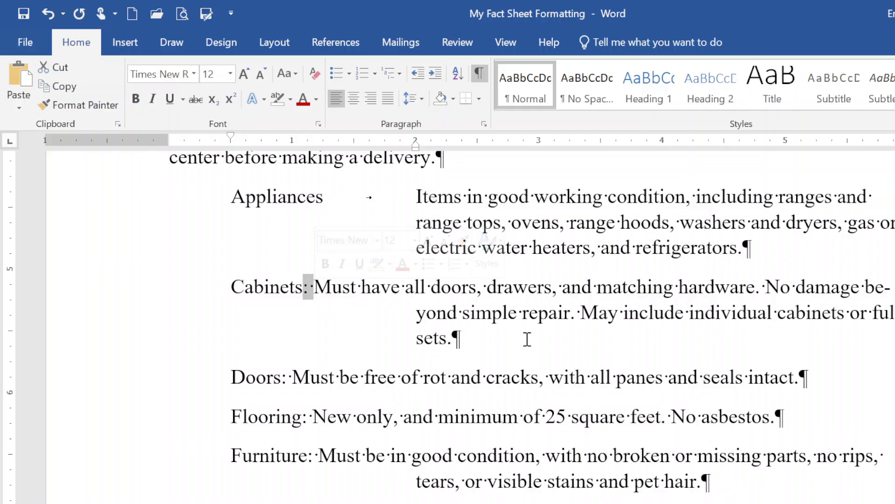
key("Tab")
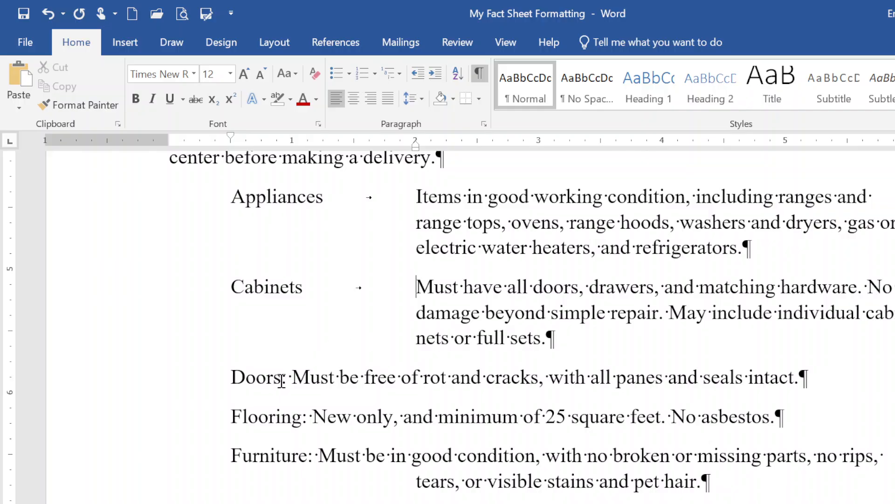
left_click_drag(281, 382, 293, 381)
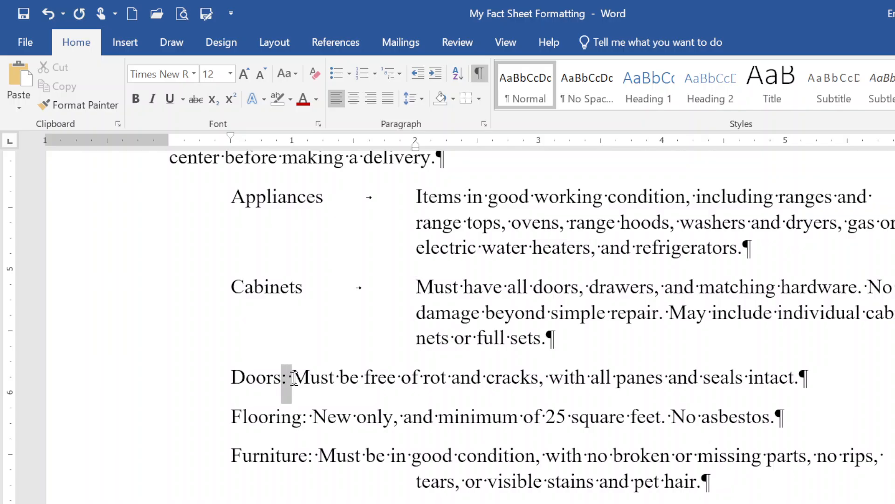
key("Tab")
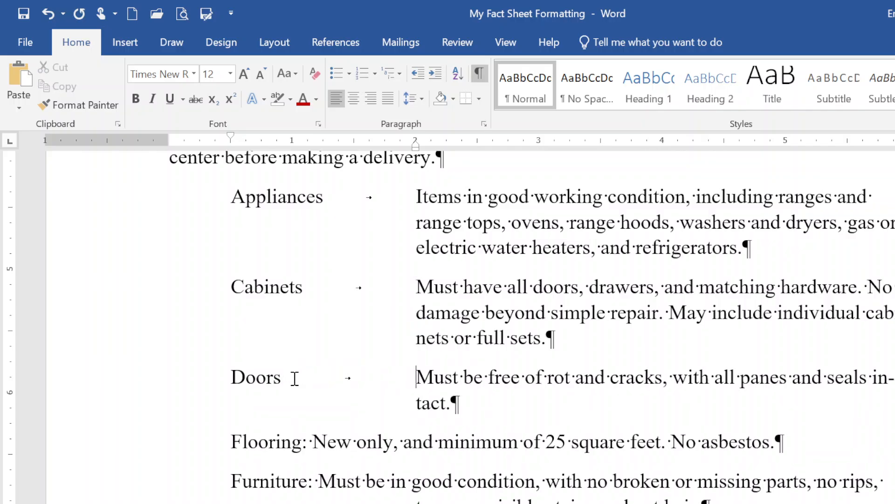
left_click_drag(302, 443, 318, 442)
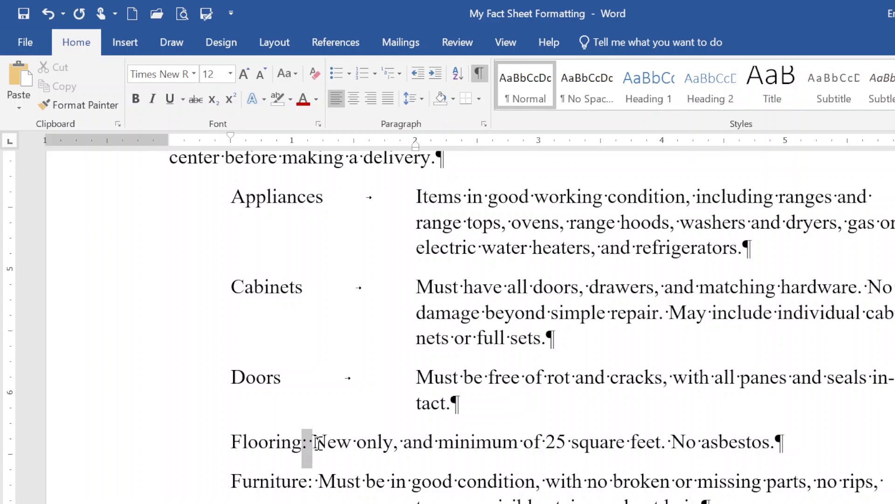
key("Tab")
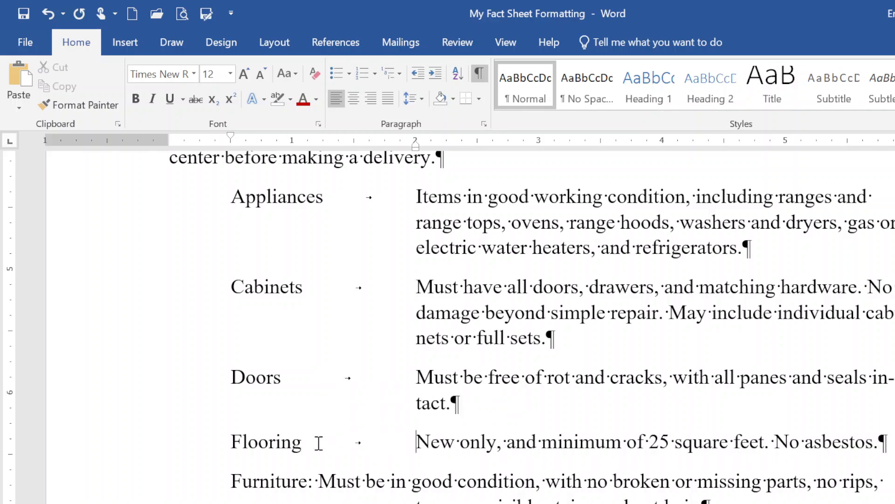
left_click_drag(307, 482, 323, 486)
key("Tab")
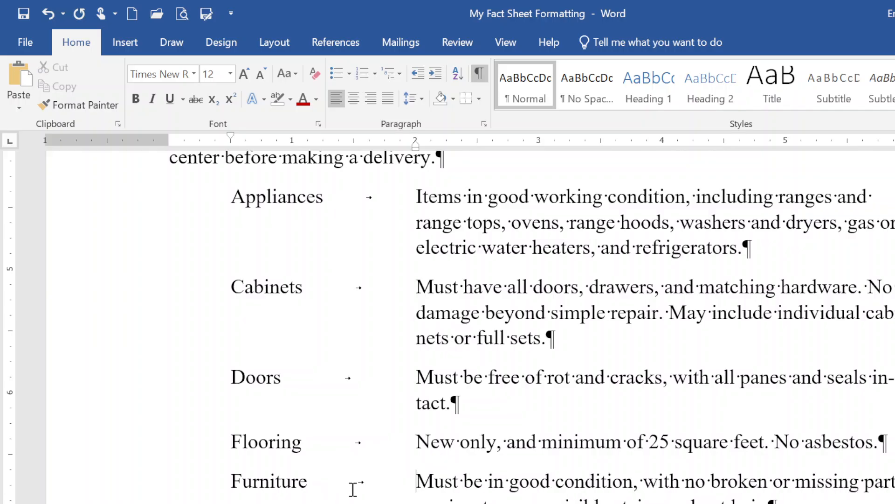
- Replace the colon and space after "Hardware", "Lighting and Fans", "Lumber" and "Paint" with a tab in each entry
scroll(354, 466, "down", 6)
scroll(357, 461, "down", 2)
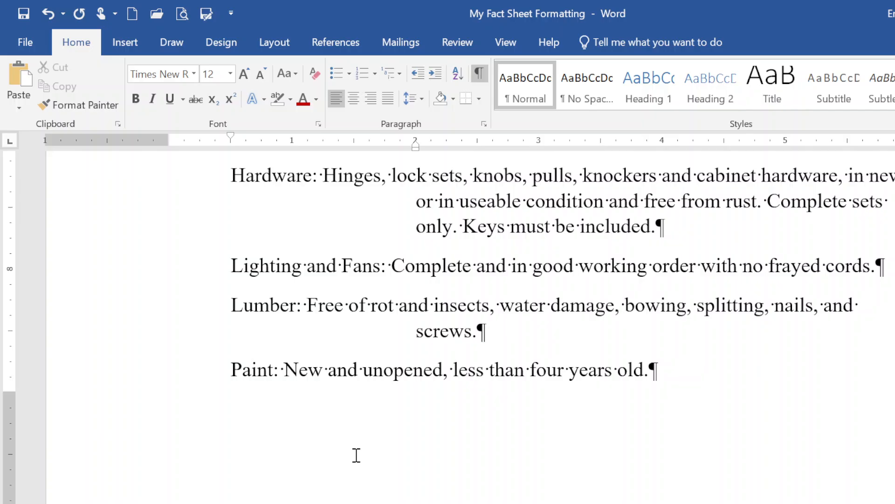
left_click(316, 181)
left_click_drag(317, 181, 322, 184)
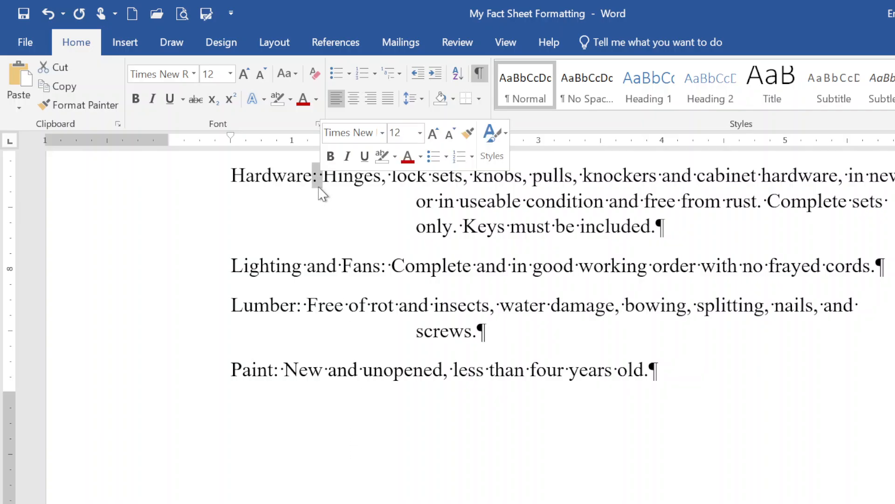
key("Tab")
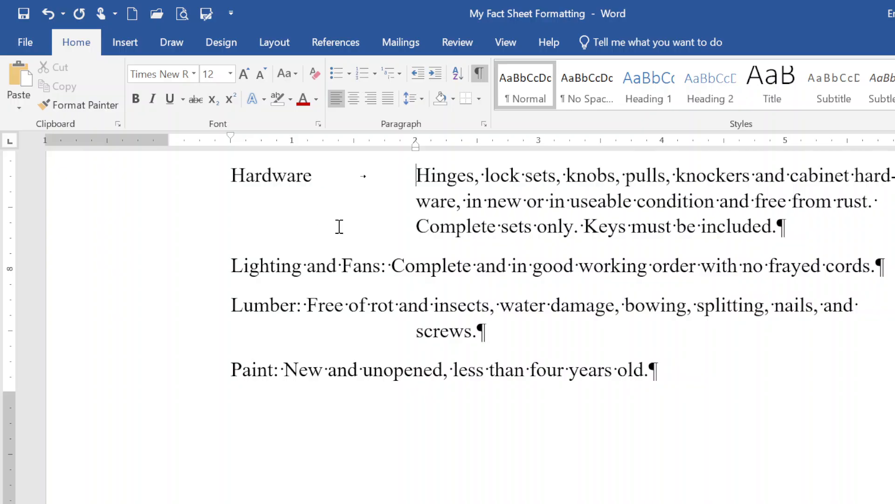
left_click_drag(382, 268, 392, 270)
key("Tab")
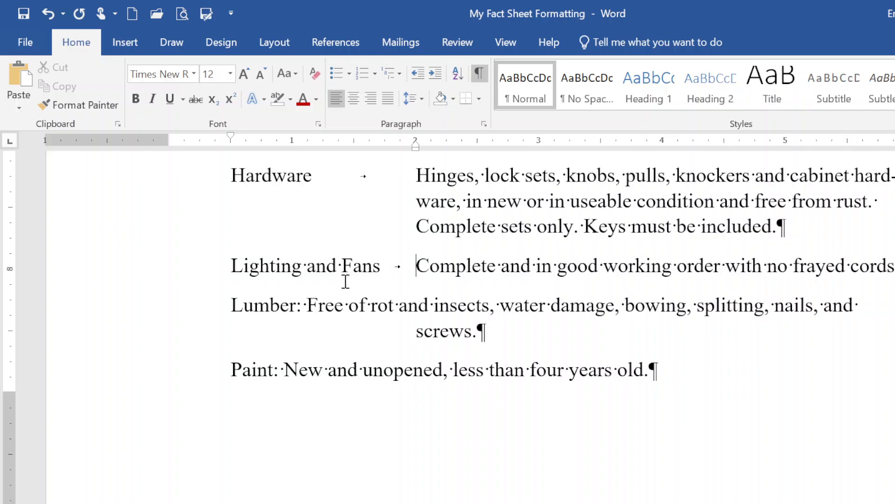
left_click_drag(298, 306, 311, 307)
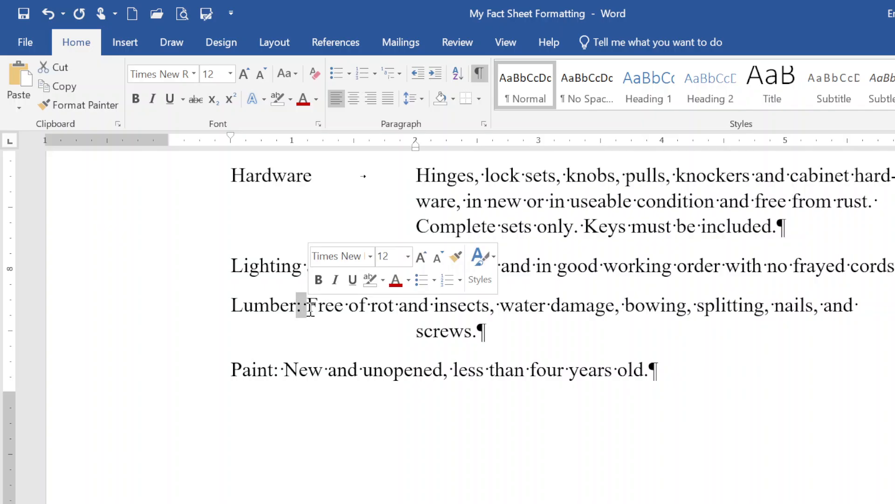
key("Tab")
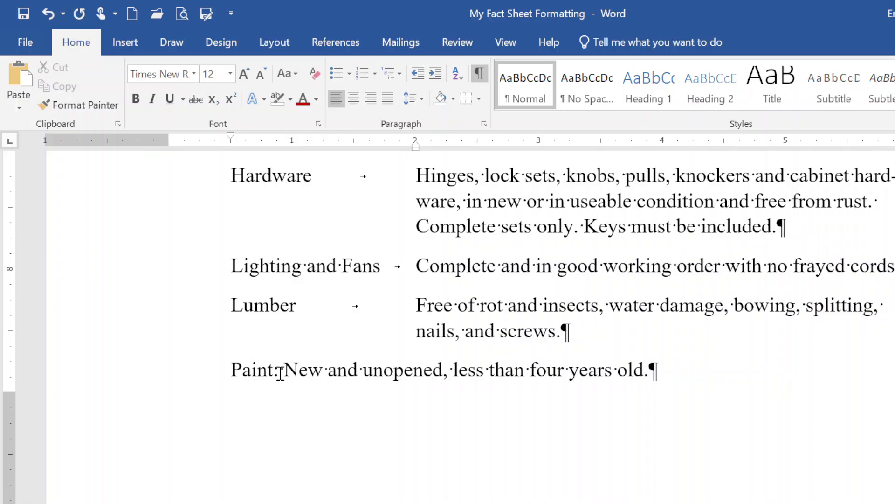
left_click_drag(275, 371, 284, 373)
key("Tab")
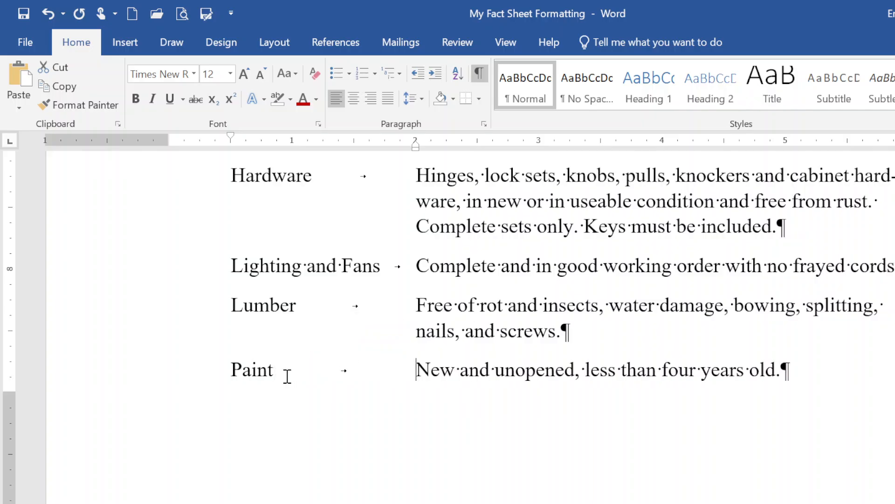
- Replace the colon and space after "Plumbing" with a tab
scroll(288, 376, "down", 8)
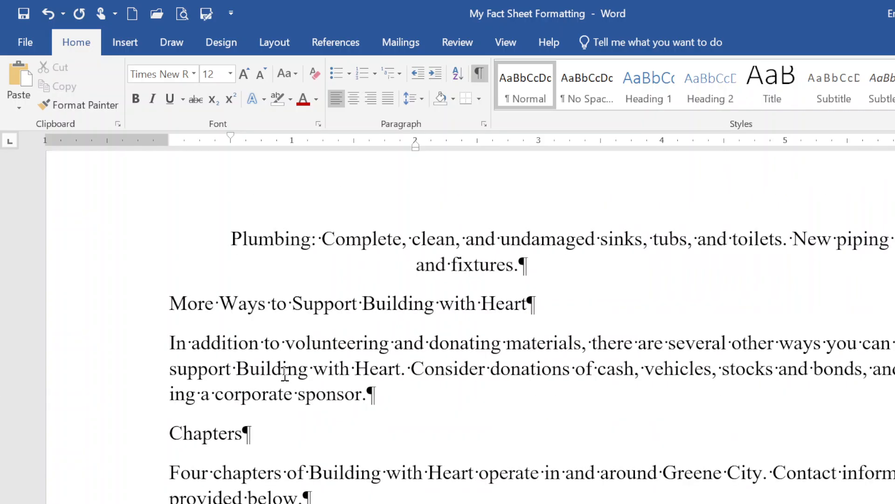
left_click_drag(311, 241, 325, 245)
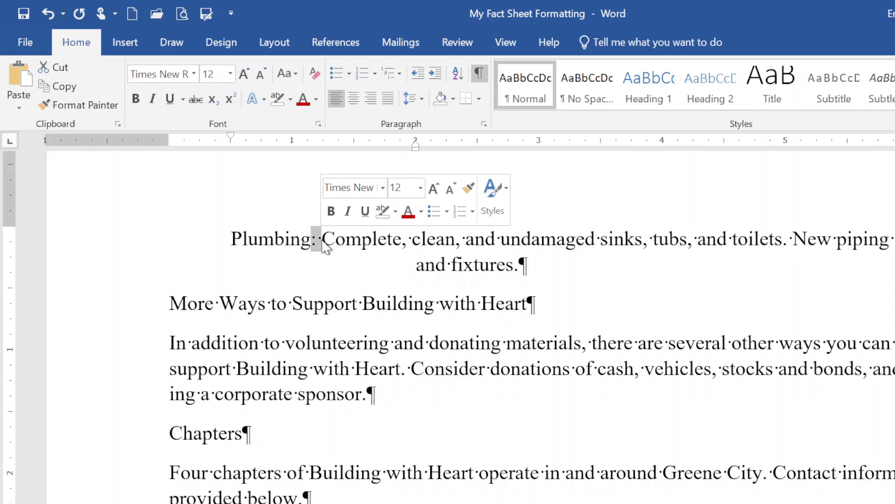
key("Tab")
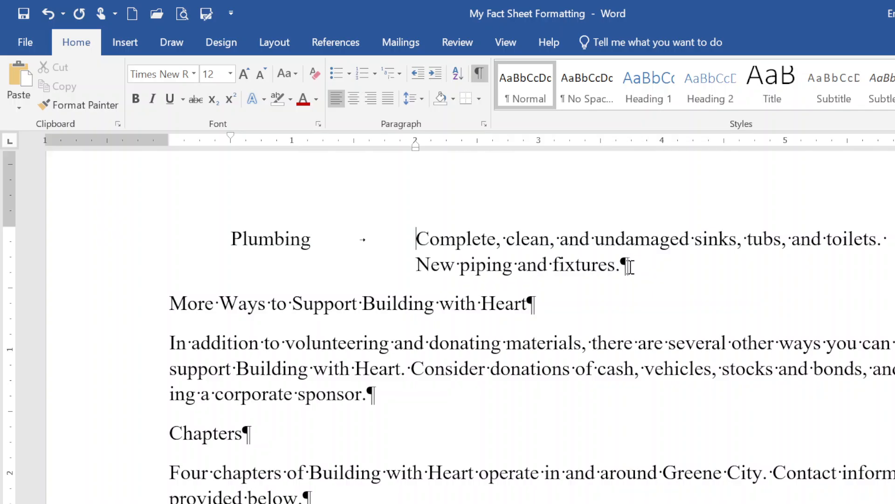
- Add a "Windows" entry below the Plumbing entry, followed by a tab and the description "Must contain glass without cracks or chips"
left_click(627, 266)
key("Return")
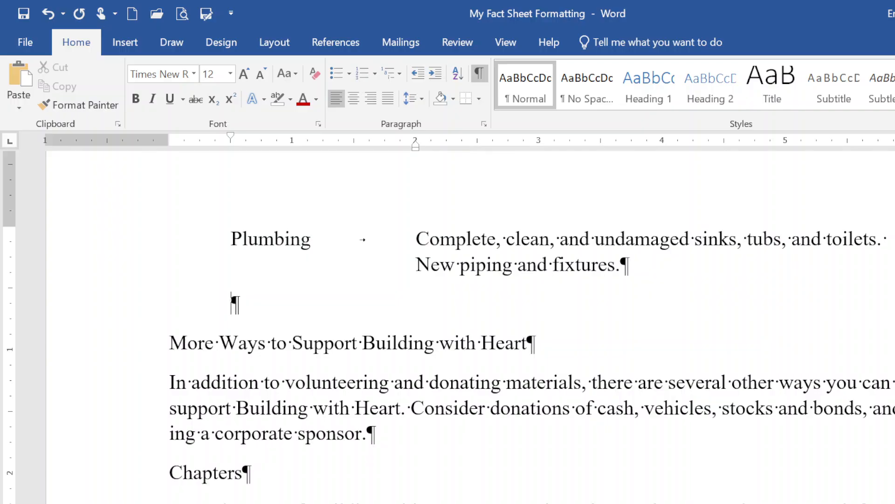
type("Windows")
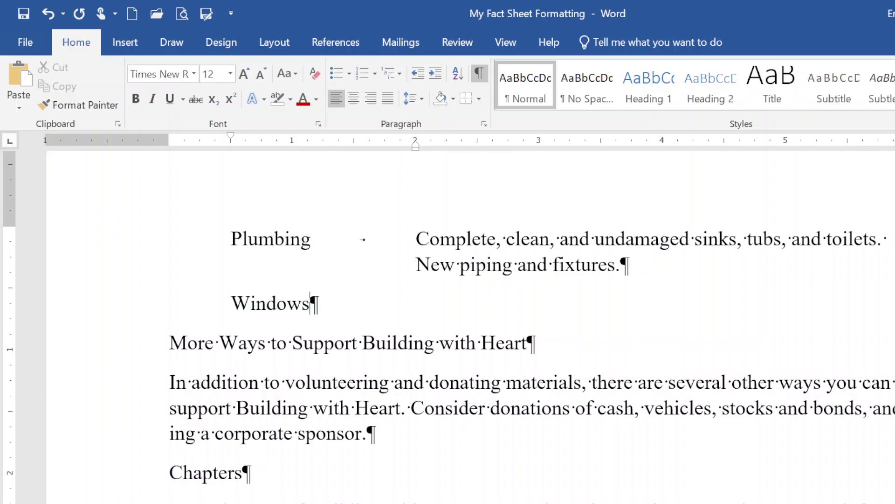
key("Tab")
type("Must co")
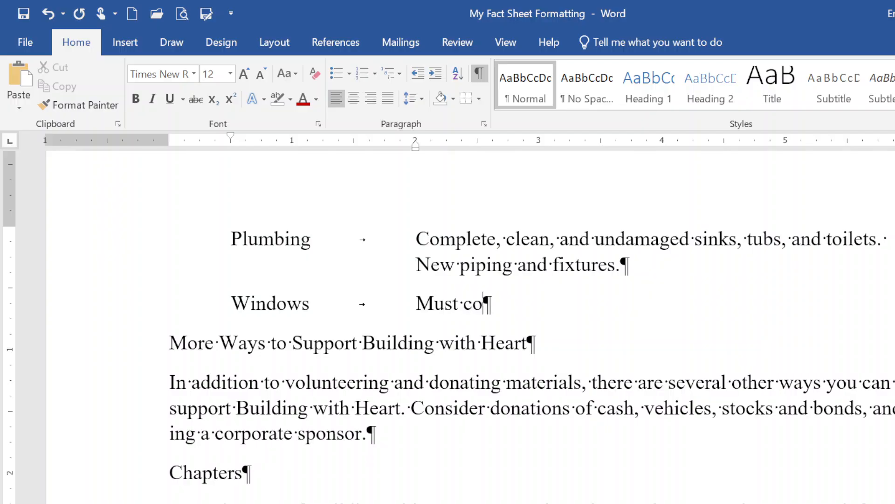
type("ntain gladd")
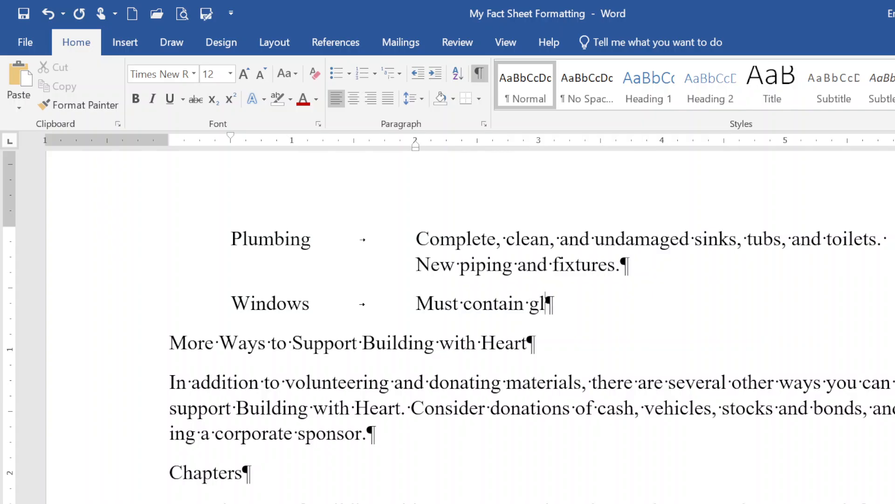
key("BackSpace")
key("BackSpace")
type("ss without ")
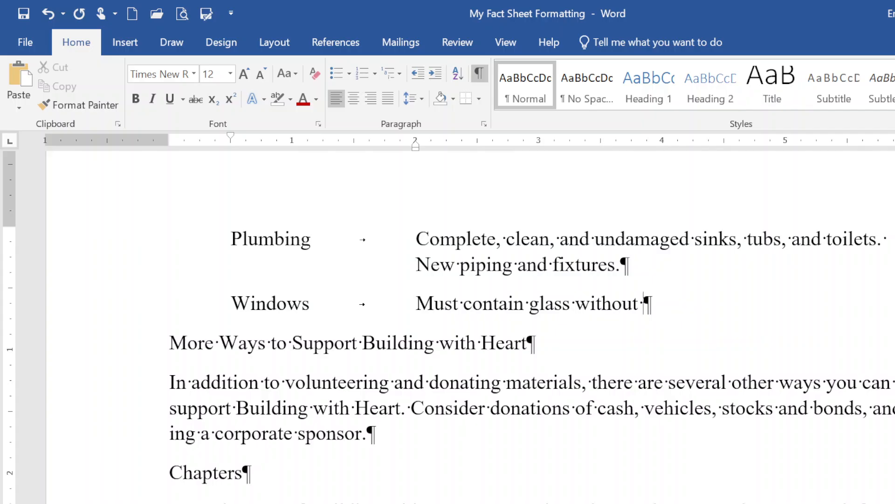
type("cracks")
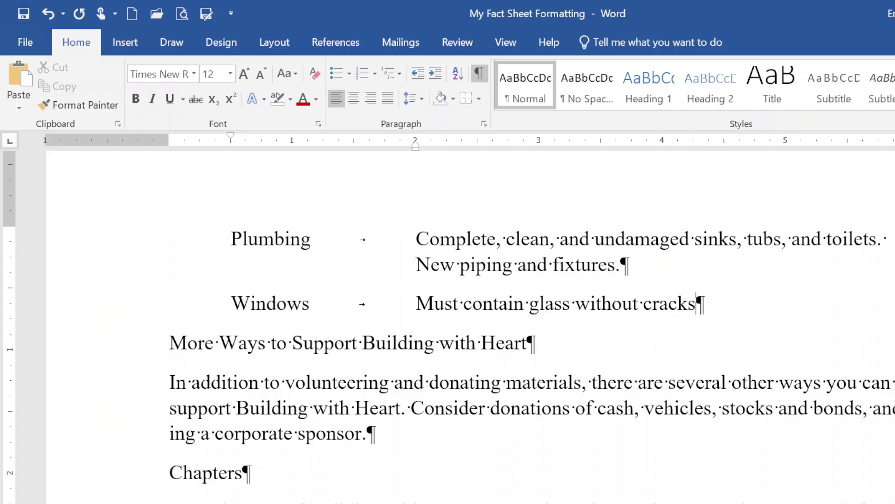
type(" or chips")
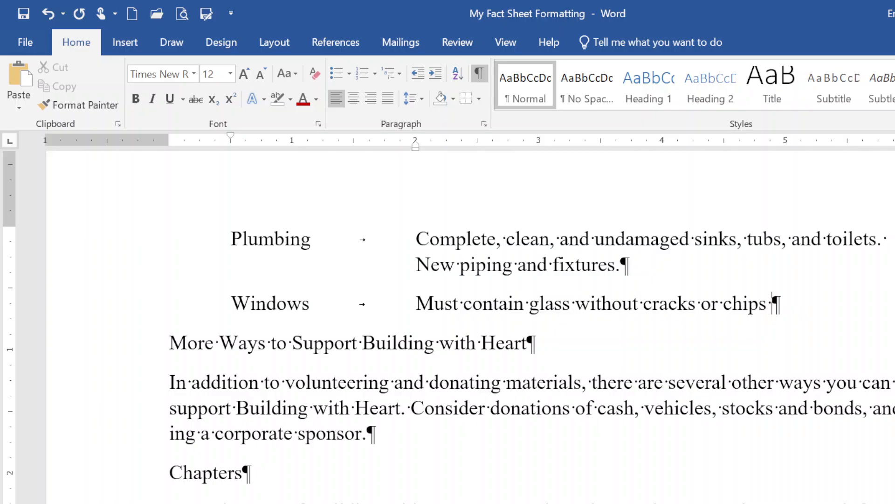
- End the Windows description's first sentence with a period and add "Must be able to open, if designed to do so."
key("BackSpace")
type(". Mu")
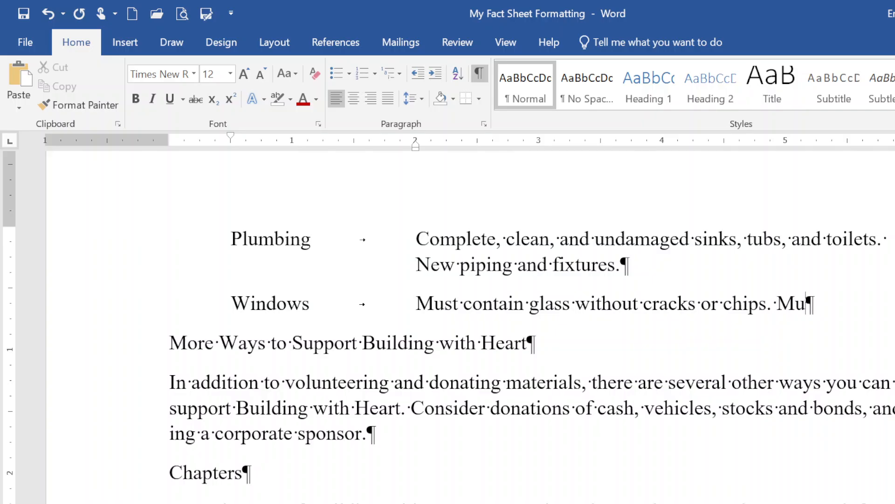
type("st be able to open, if ")
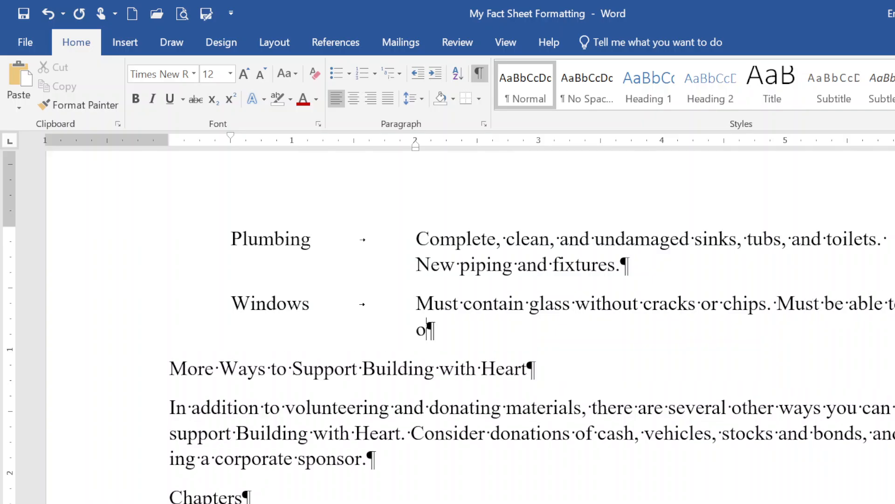
type("des")
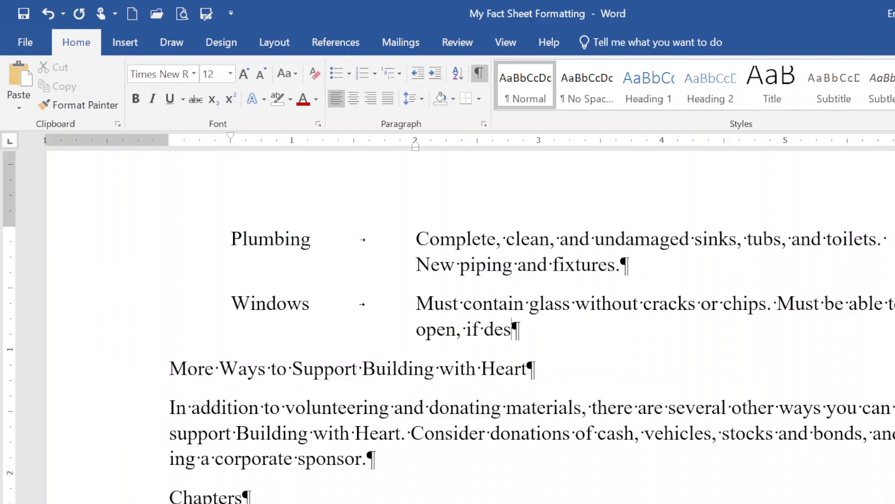
type("igned to do ")
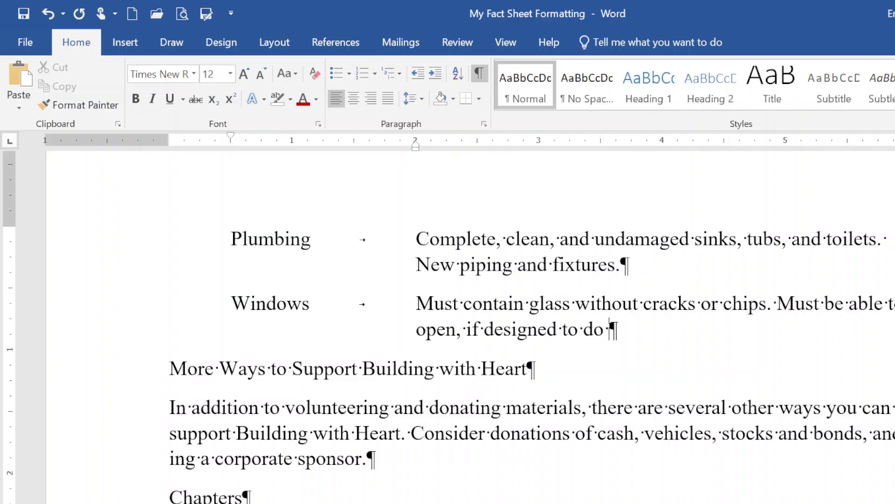
type("so.")
- Insert a heading line above the Appliances entry reading "Items" and "Description" separated by a tab, and save the document
scroll(575, 370, "up", 8)
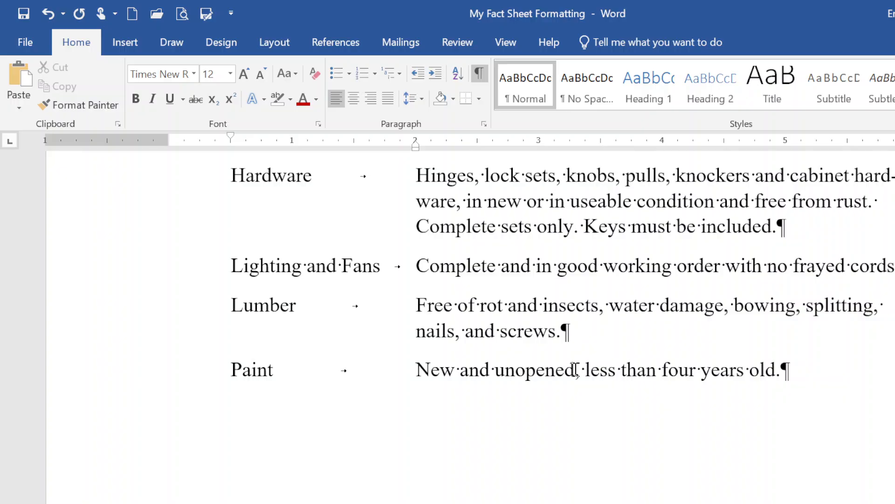
scroll(575, 370, "up", 10)
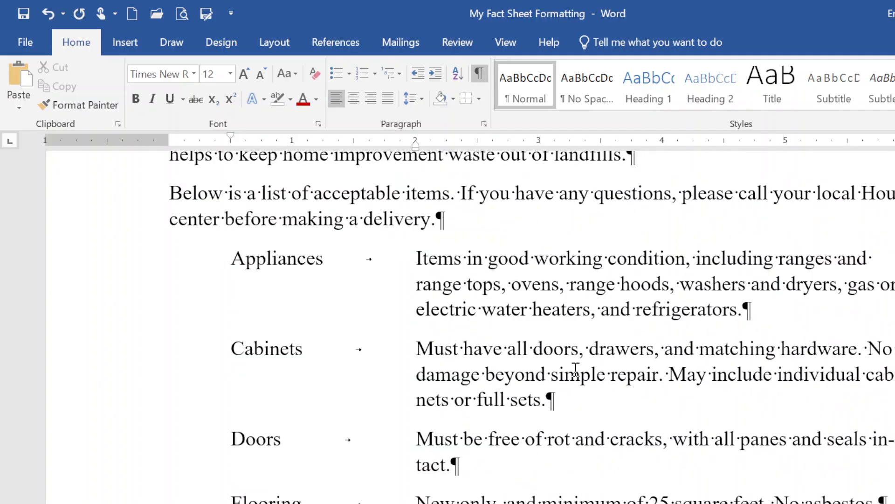
left_click(232, 321)
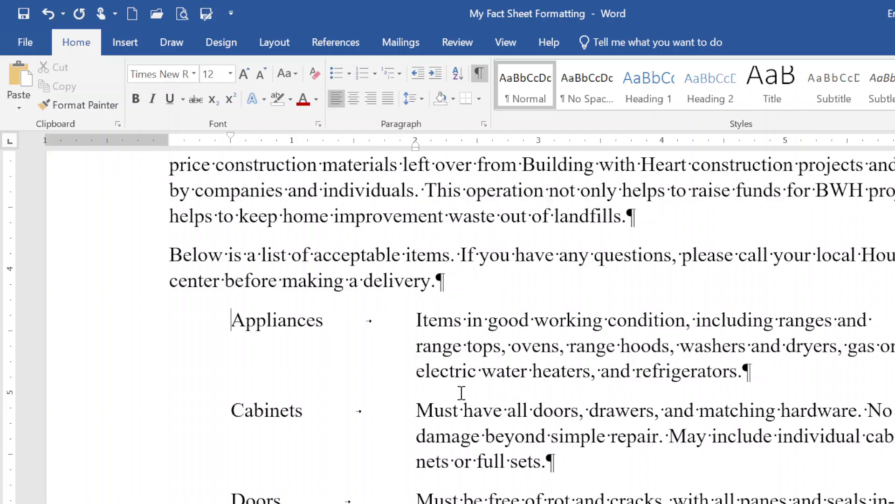
key("Return")
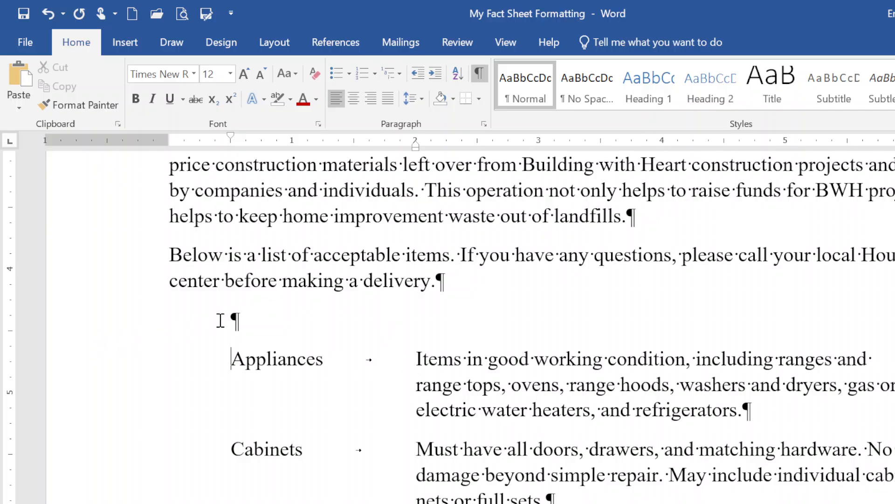
left_click(245, 318)
type("Items")
key("Tab")
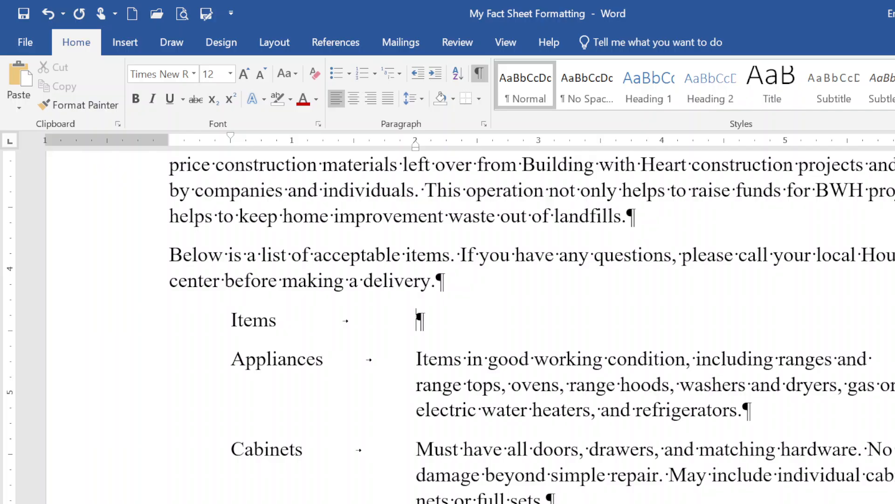
type("Description")
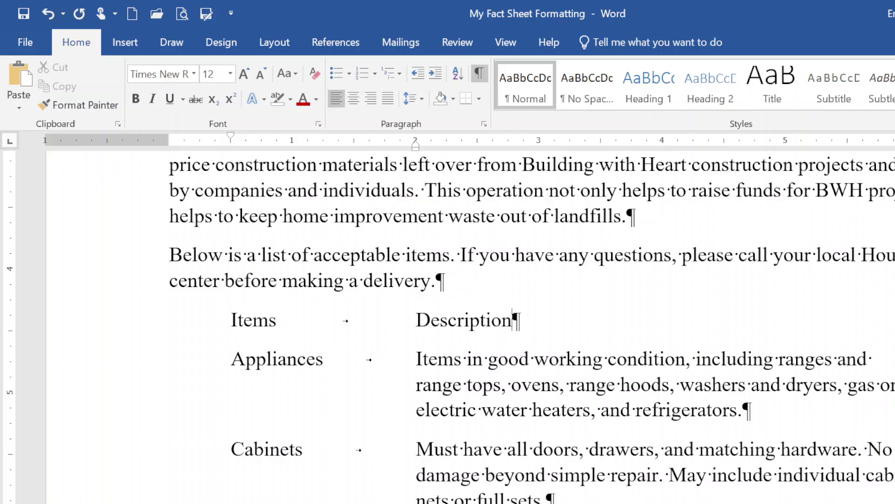
left_click(24, 17)
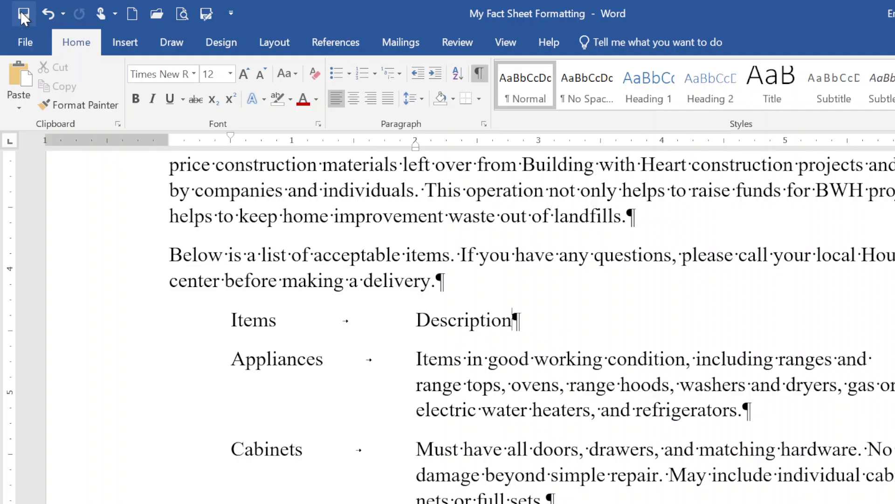